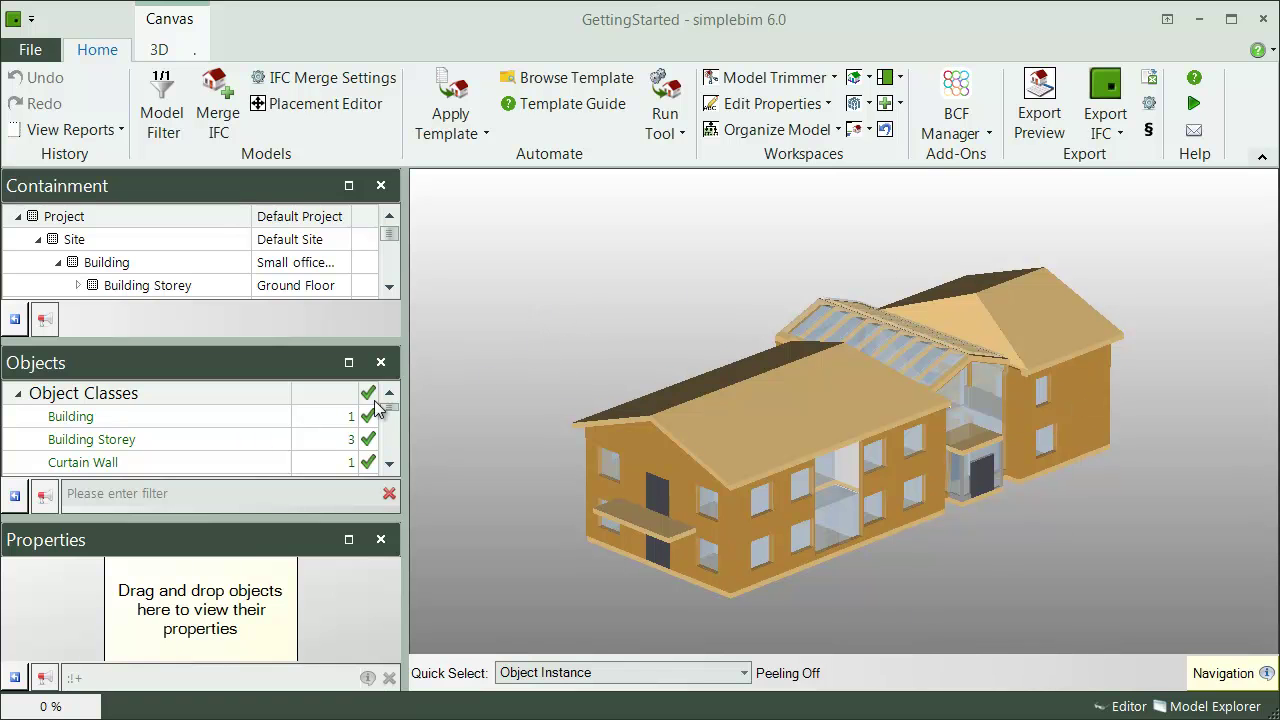
Step: Select all 76 walls and enlarge the Properties panel to show their construction types
{"action": "left_click_drag", "start_coordinate": [390, 408], "coordinate": [391, 437]}
{"action": "left_click", "coordinate": [152, 420]}
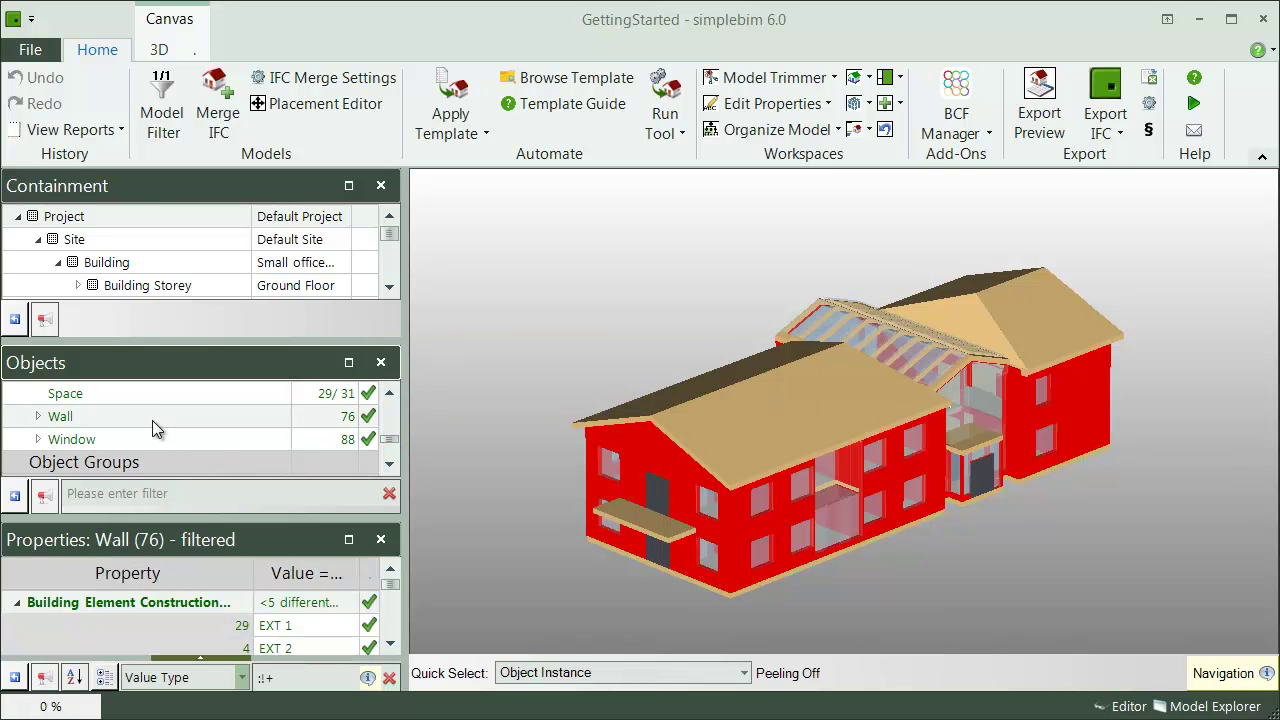
{"action": "left_click", "coordinate": [348, 539]}
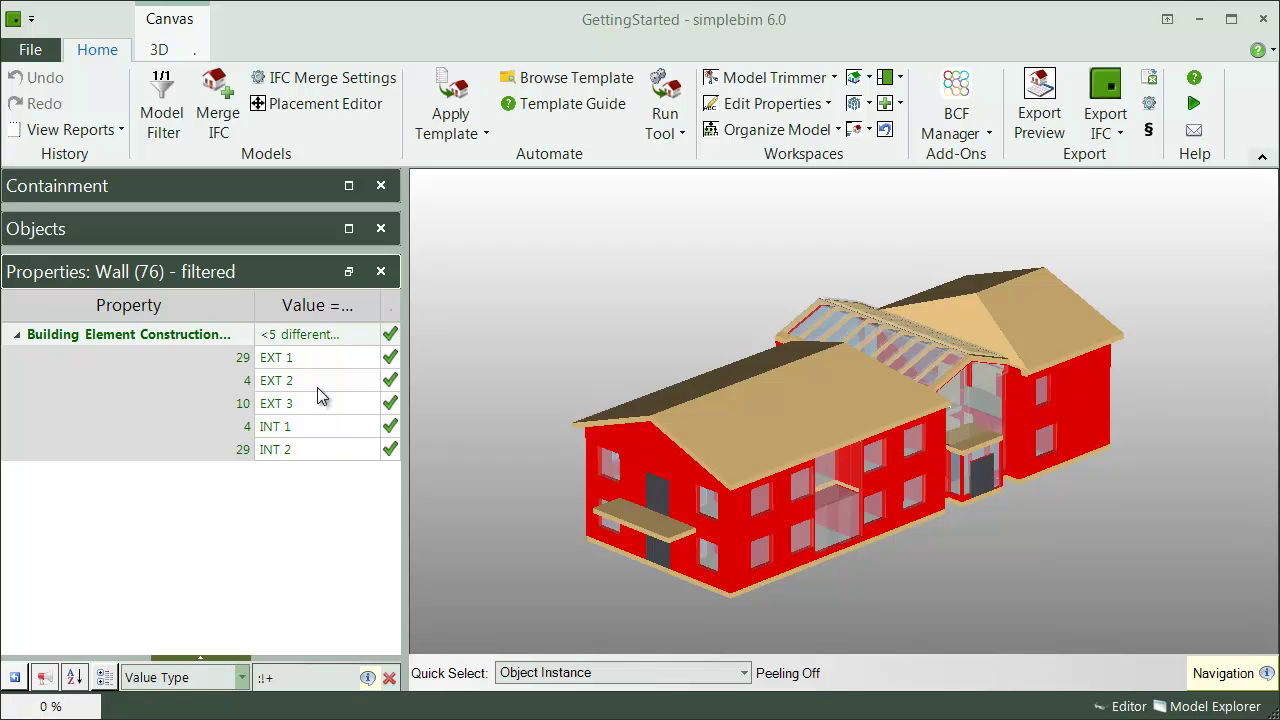
Step: Try Isolate hover mode, reset the view to the full building, then switch highlighting to Reveal
{"action": "left_click", "coordinate": [159, 49]}
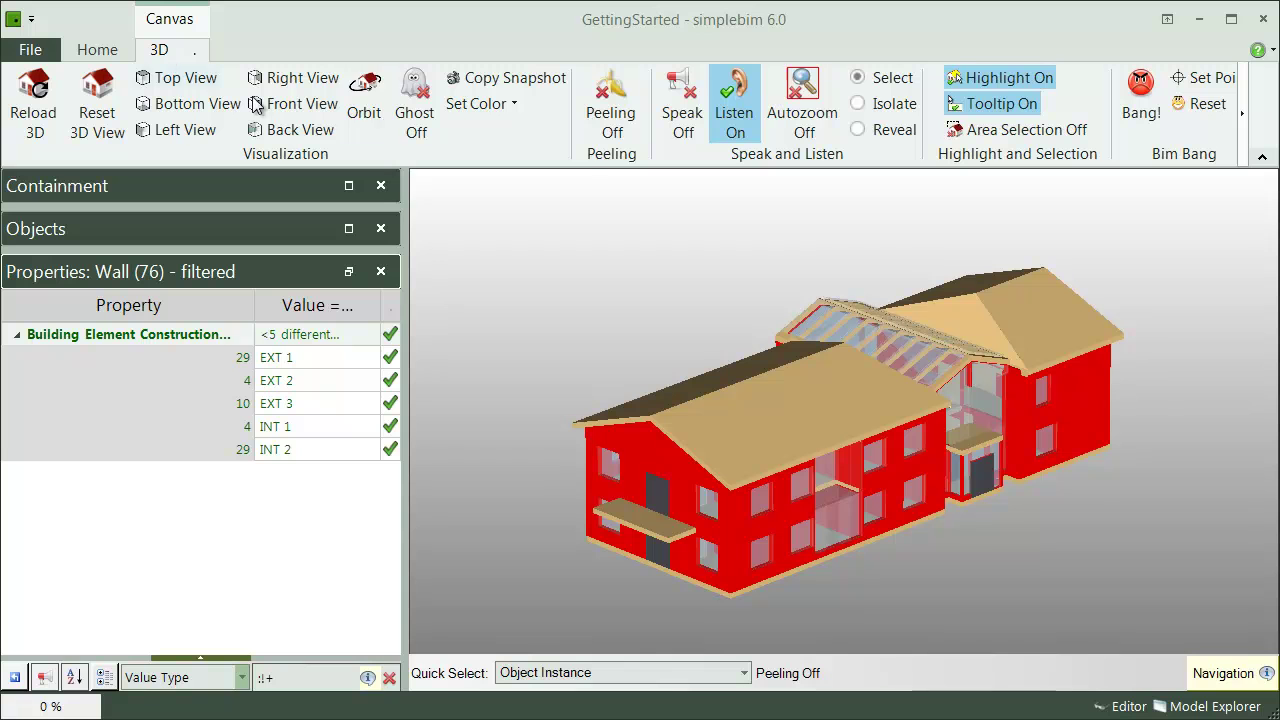
{"action": "left_click", "coordinate": [857, 103]}
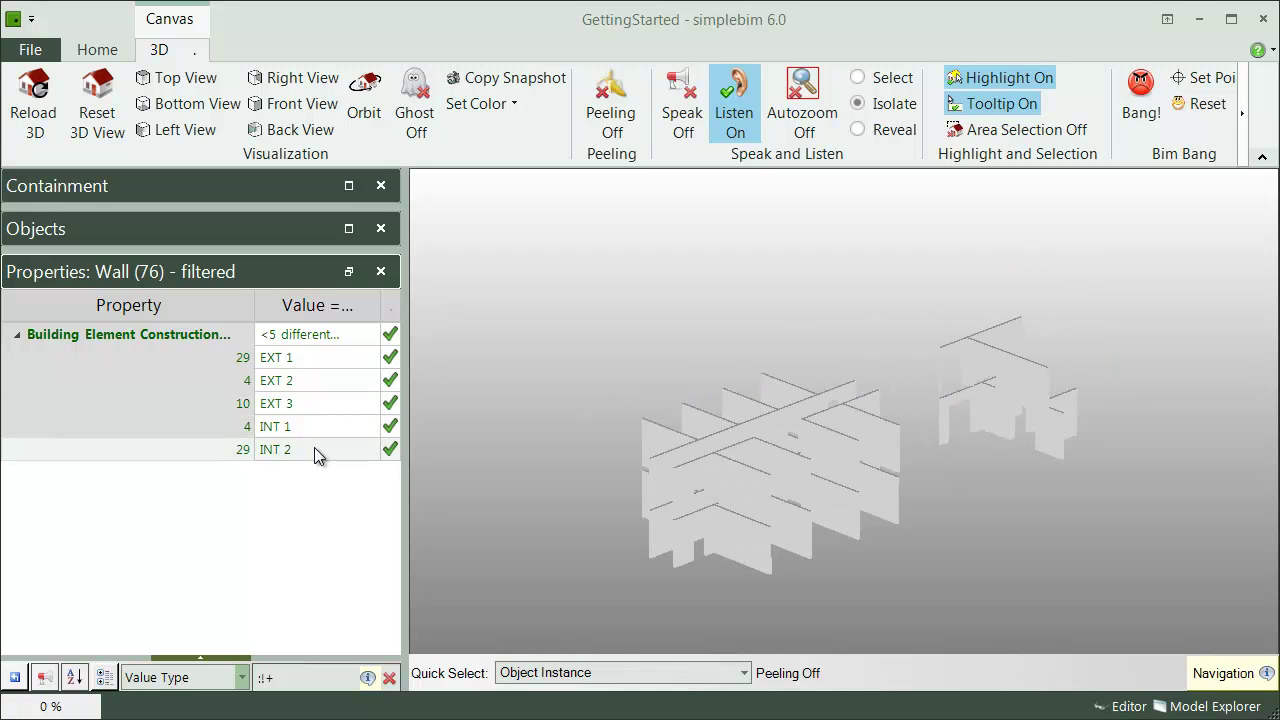
{"action": "right_click", "coordinate": [538, 334]}
{"action": "left_click", "coordinate": [457, 400]}
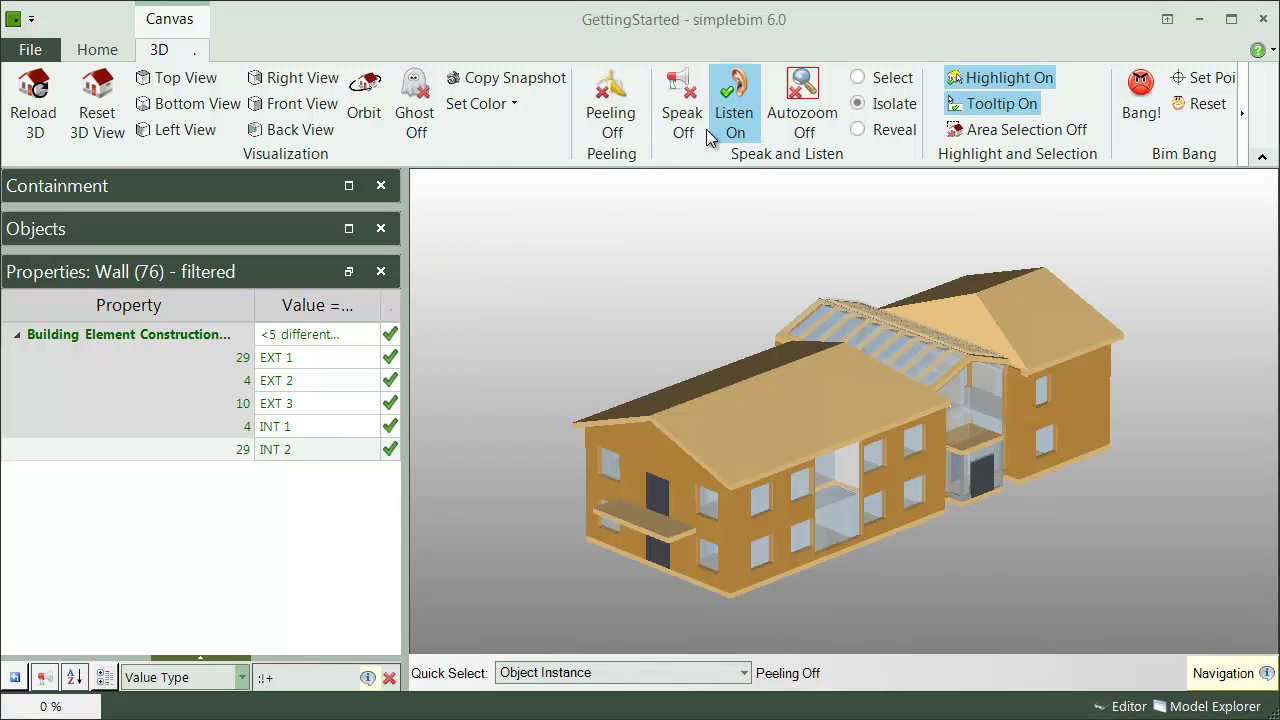
{"action": "left_click", "coordinate": [858, 129]}
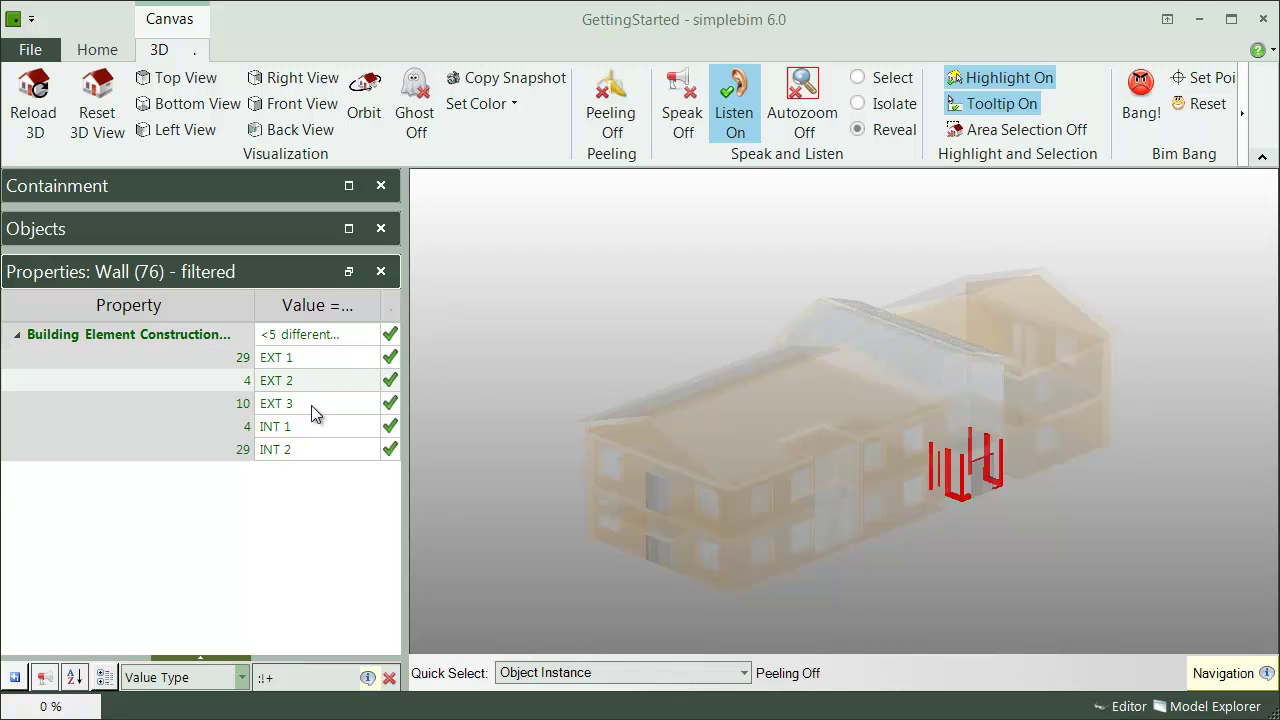
Step: Turn Autozoom on, set hover mode back to Select, and zoom to the whole building
{"action": "left_click", "coordinate": [802, 108]}
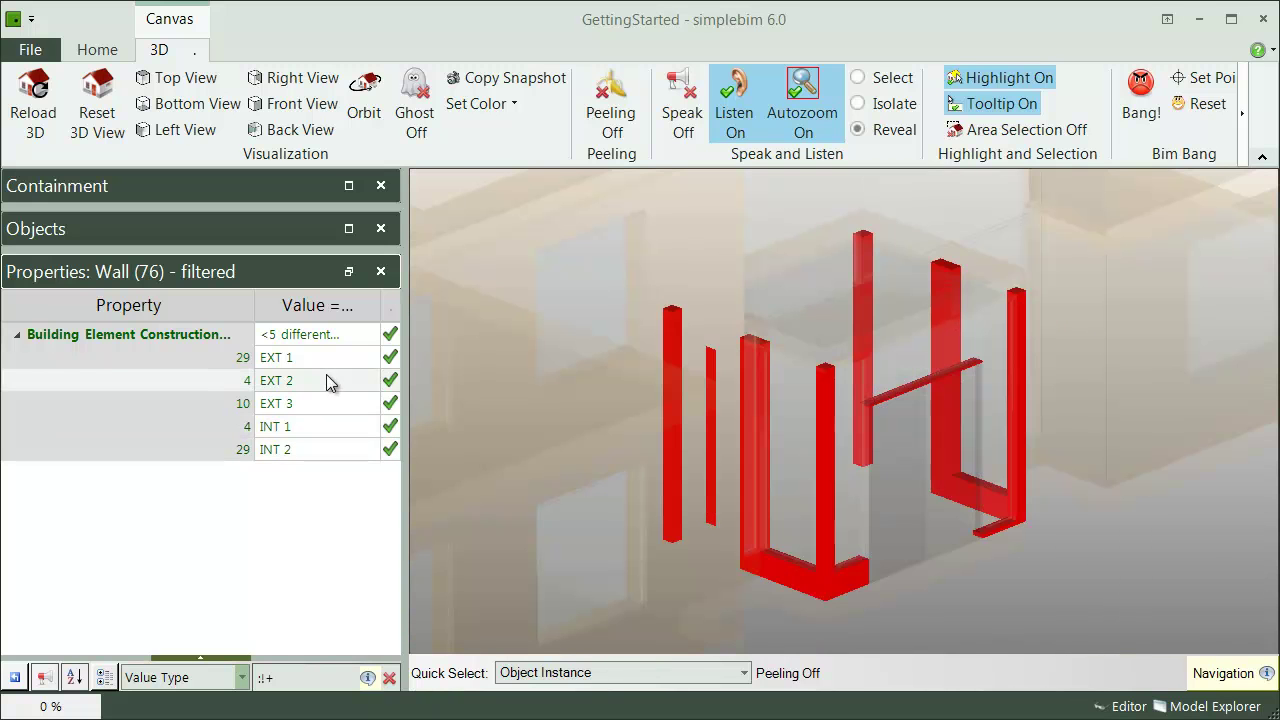
{"action": "left_click", "coordinate": [858, 78]}
{"action": "right_click", "coordinate": [1055, 584]}
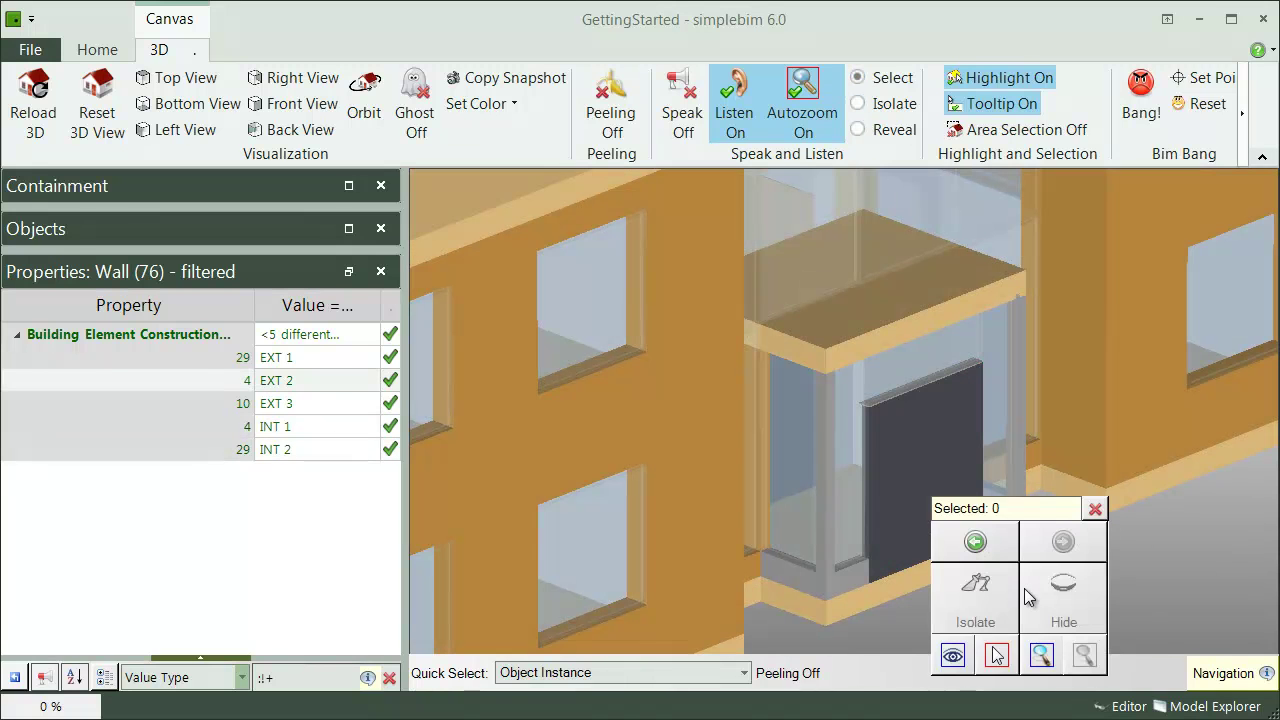
{"action": "left_click", "coordinate": [1046, 651]}
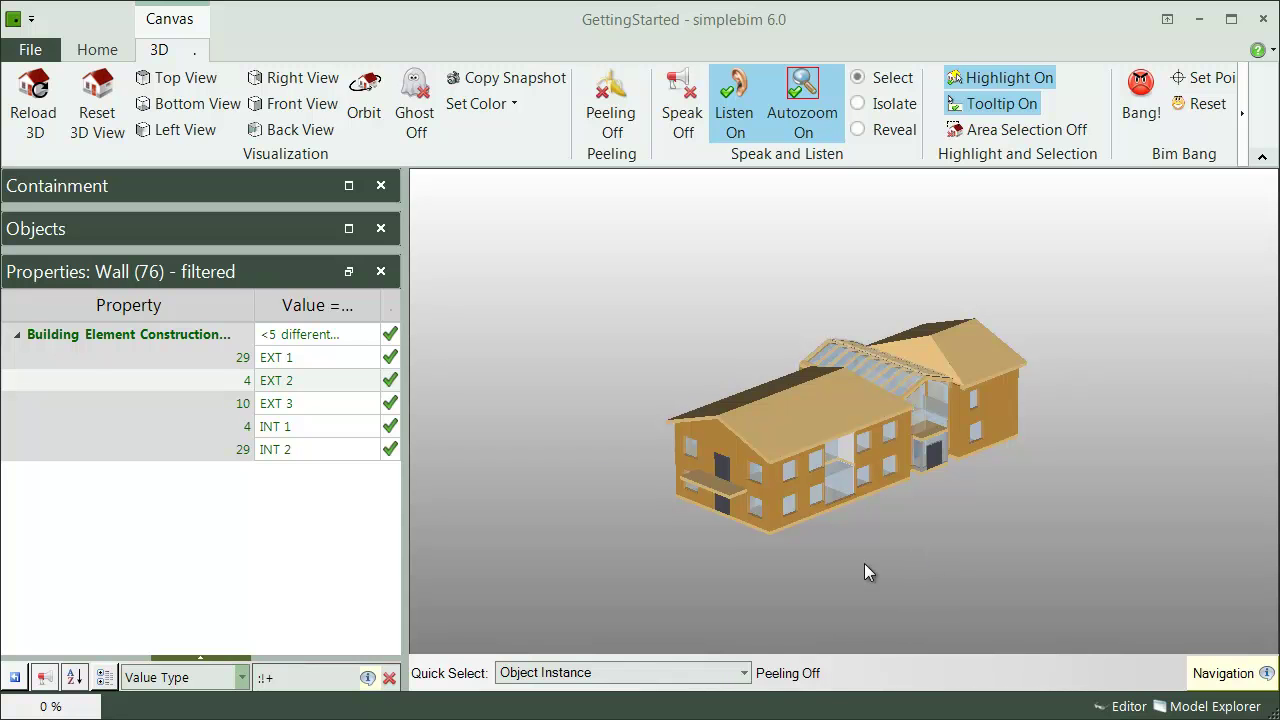
Step: Reimport GettingStarted.ifc and apply the Getting Started (Automating Editing) template
{"action": "left_click", "coordinate": [30, 49]}
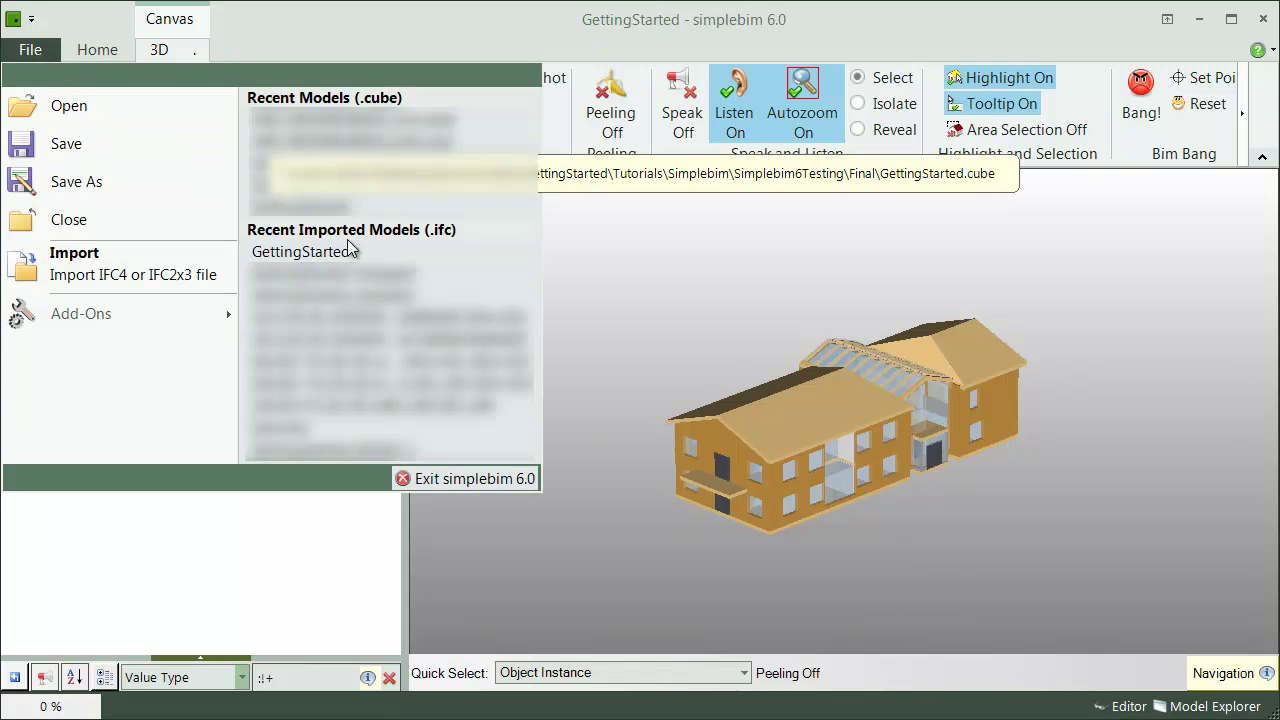
{"action": "left_click", "coordinate": [372, 256]}
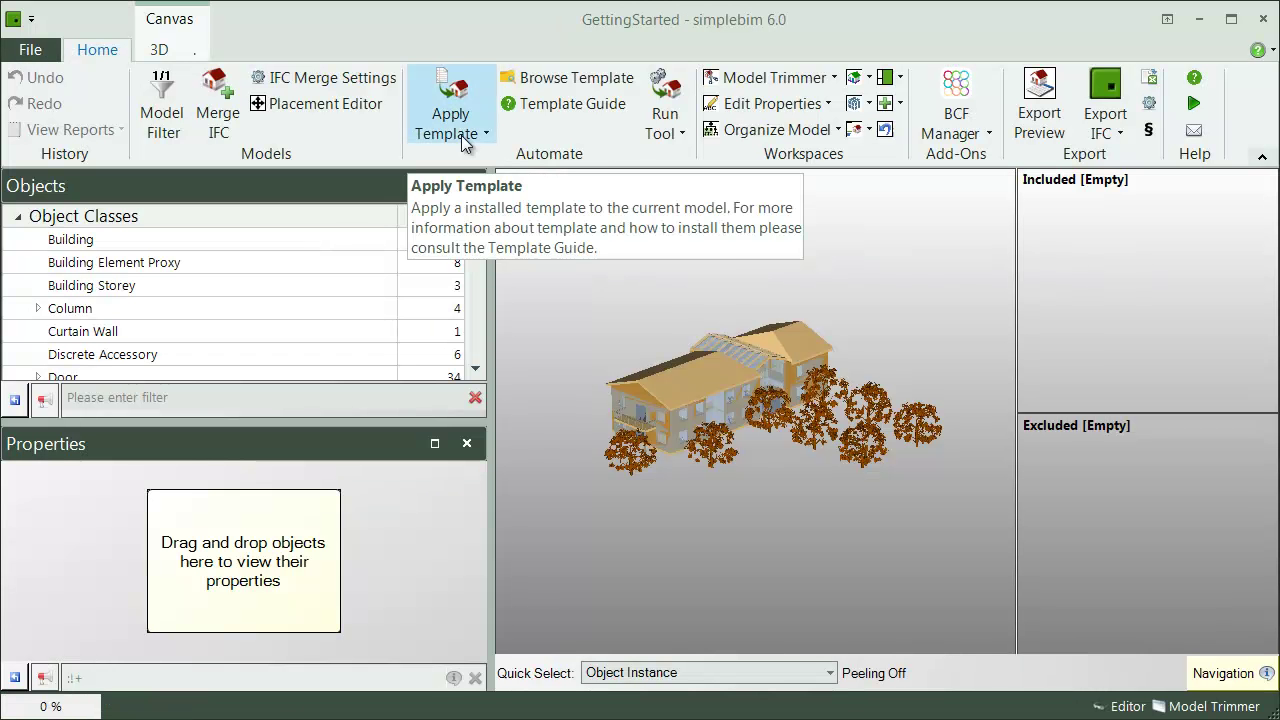
{"action": "left_click", "coordinate": [463, 130]}
{"action": "mouse_move", "coordinate": [545, 332]}
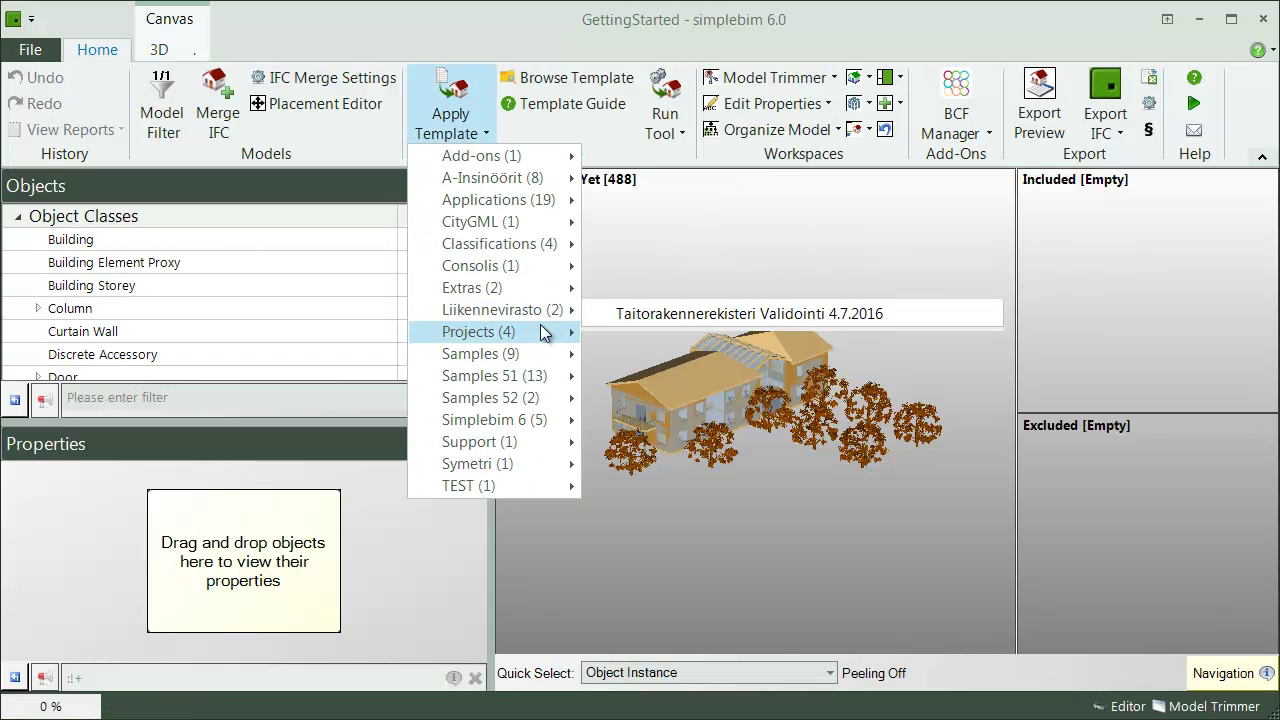
{"action": "left_click", "coordinate": [735, 333]}
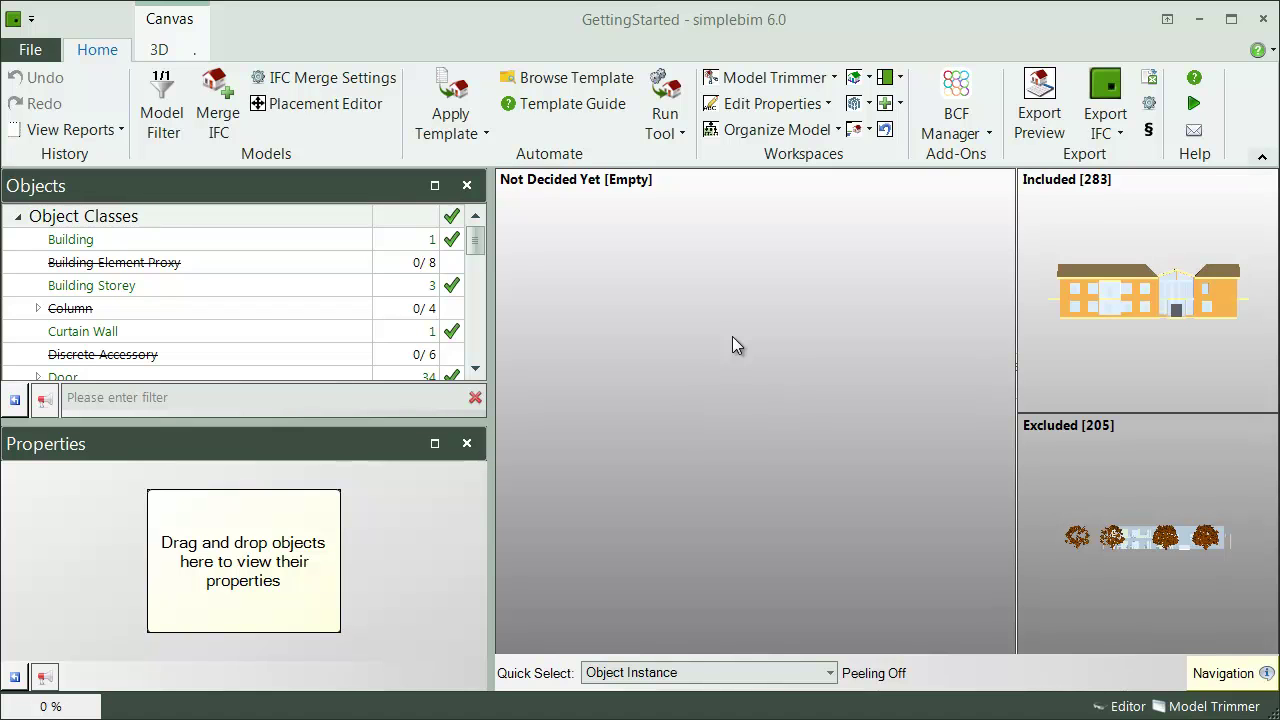
{"action": "double_click", "coordinate": [1053, 358]}
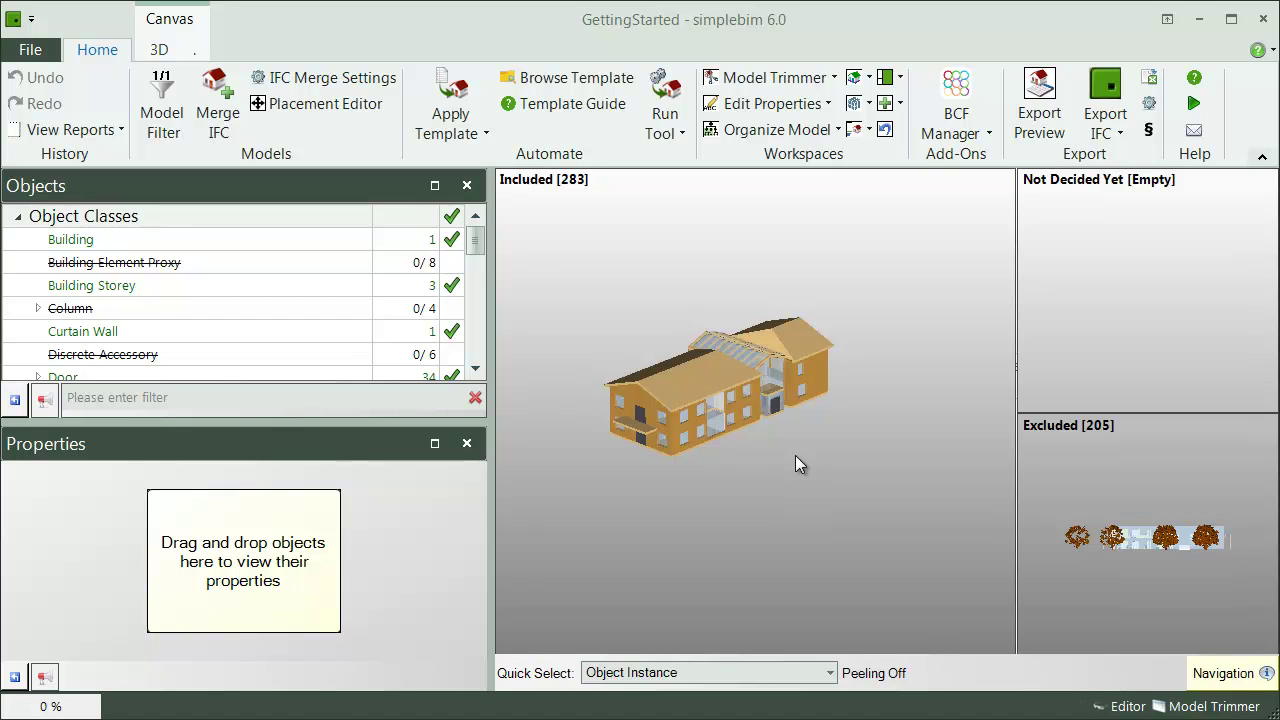
{"action": "double_click", "coordinate": [1068, 473]}
{"action": "mouse_move", "coordinate": [725, 342]}
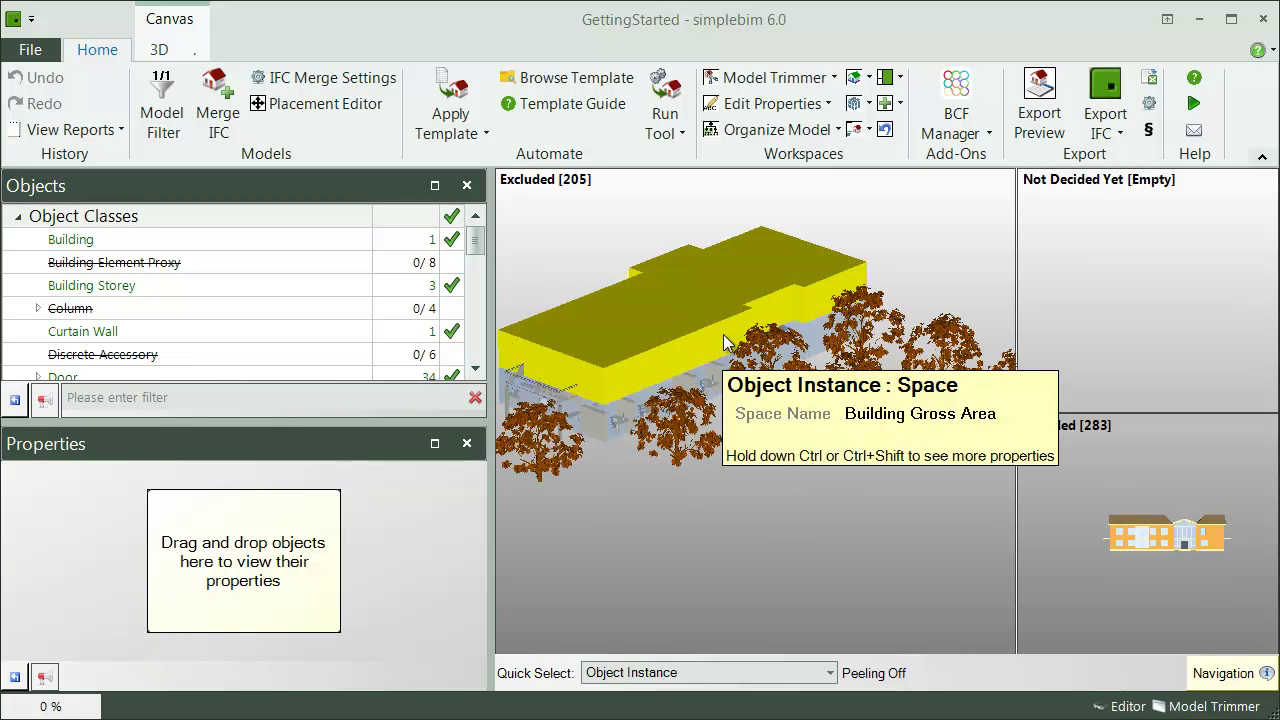
{"action": "scroll", "coordinate": [788, 495], "scroll_direction": "down", "scroll_amount": 3}
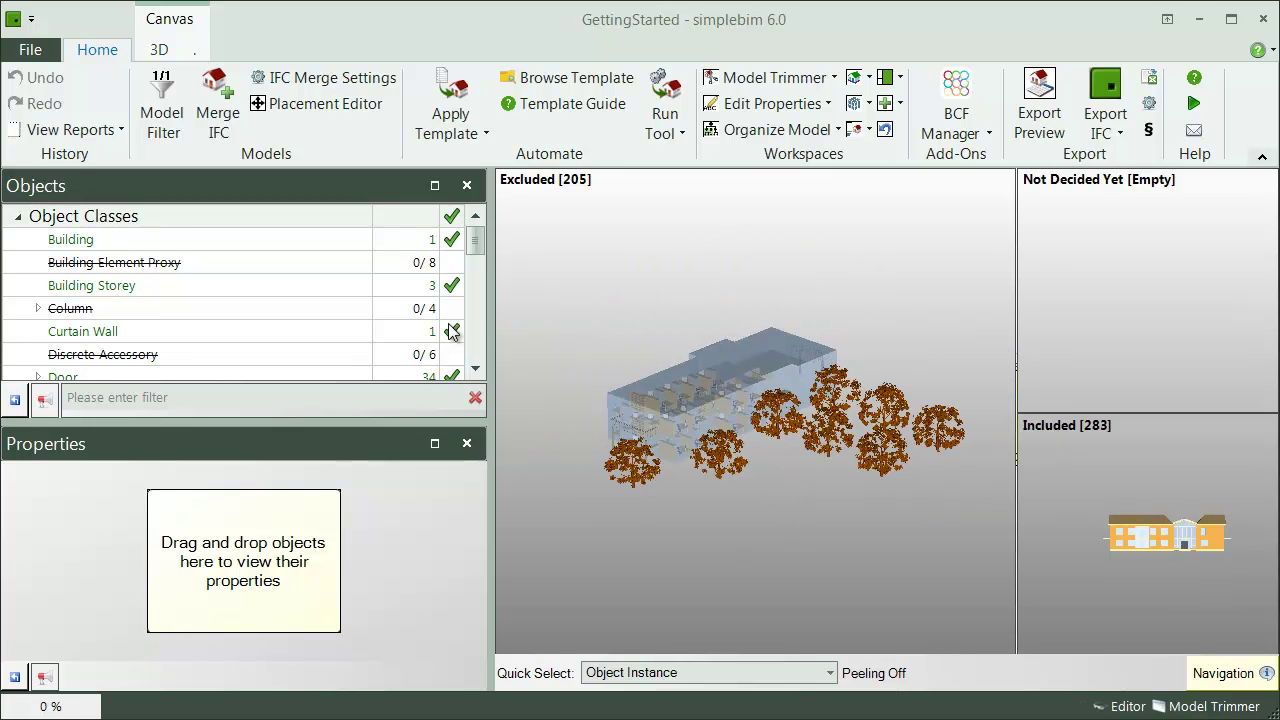
{"action": "left_click_drag", "start_coordinate": [476, 257], "coordinate": [480, 324]}
{"action": "left_click", "coordinate": [160, 308]}
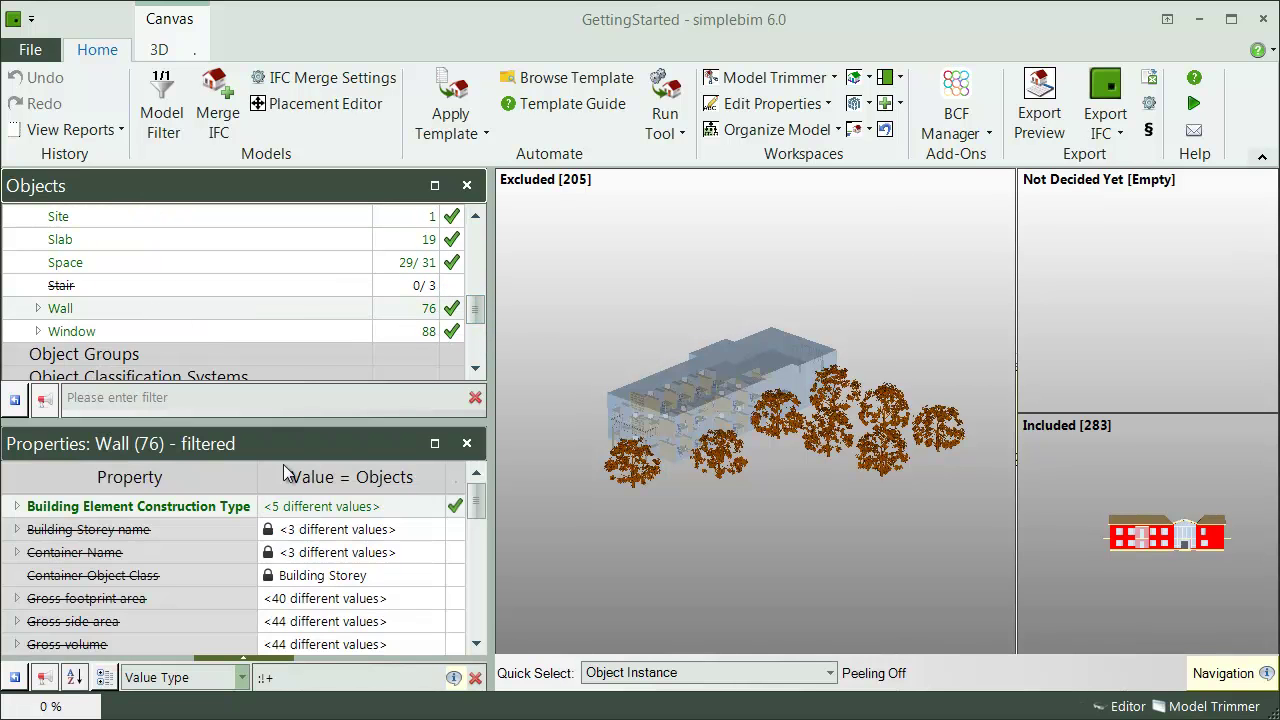
{"action": "left_click", "coordinate": [17, 506]}
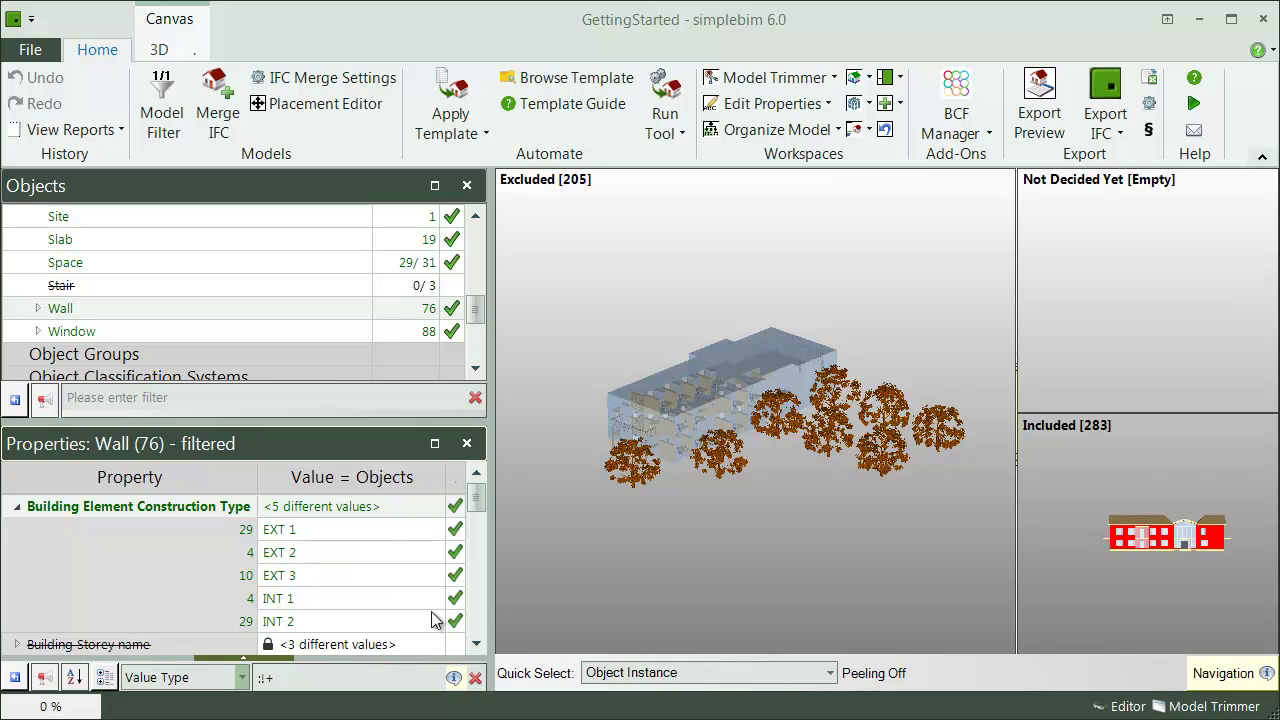
{"action": "left_click_drag", "start_coordinate": [484, 311], "coordinate": [482, 244]}
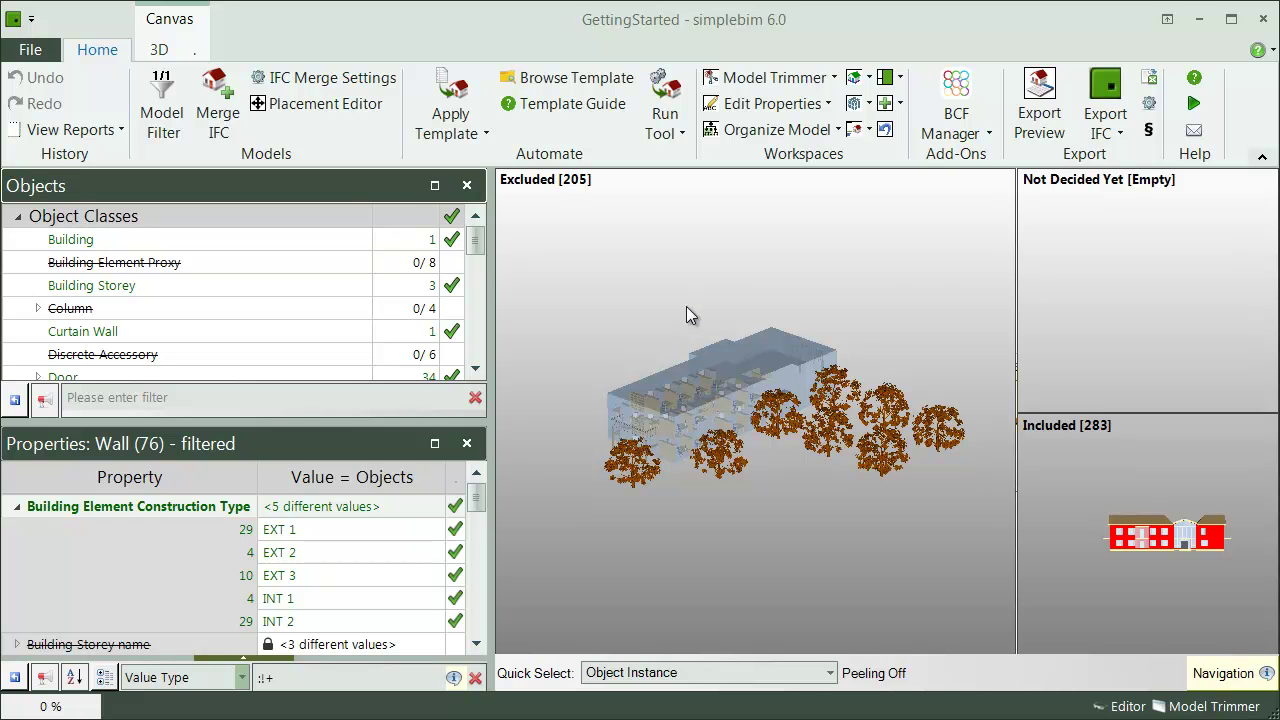
Step: Review the model's author and license details (Energy Analysis, Unlimited) and confirm them
{"action": "left_click", "coordinate": [1148, 130]}
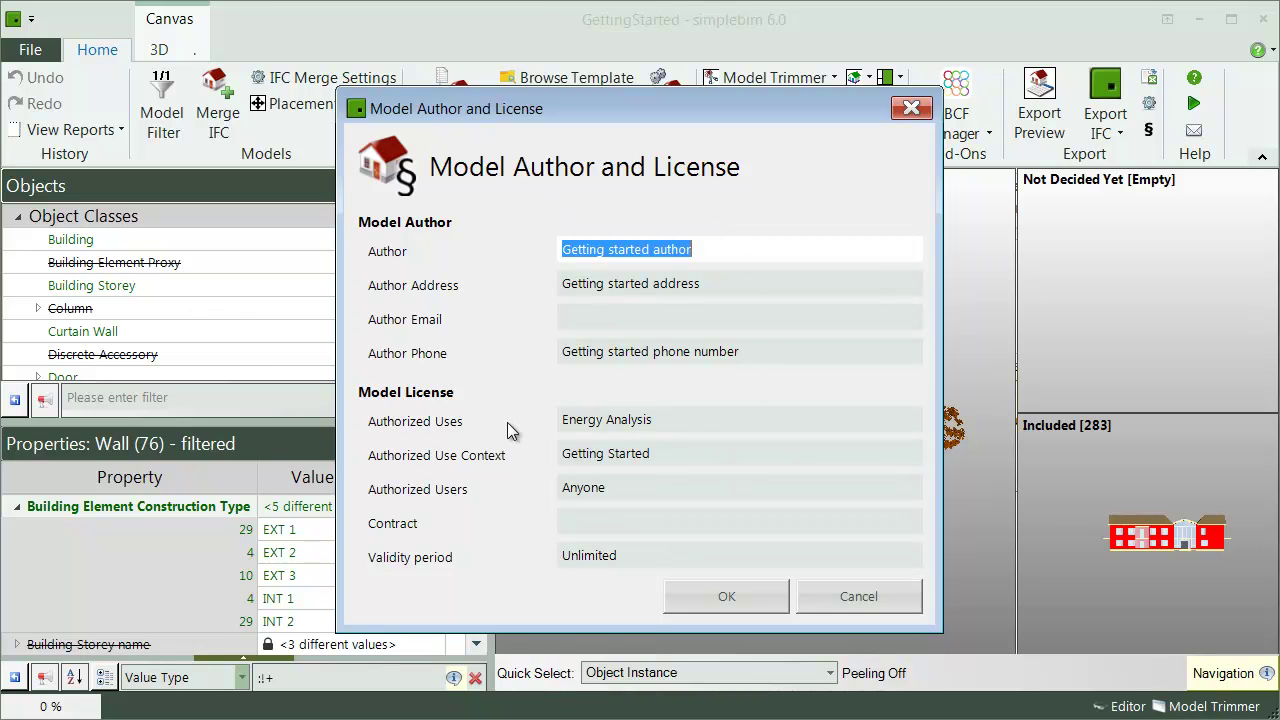
{"action": "left_click", "coordinate": [749, 590]}
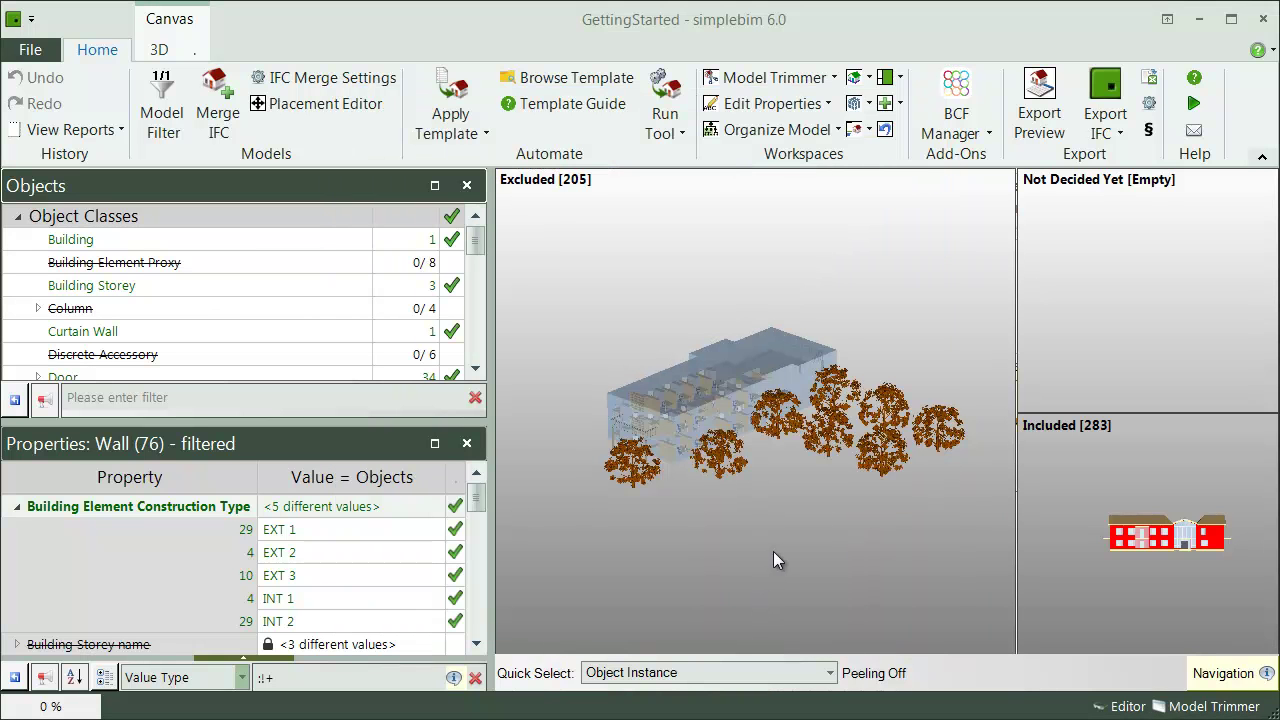
Step: Show the 283 included objects and export them as GettingStarted (Getting Started).ifc
{"action": "left_click", "coordinate": [1052, 481]}
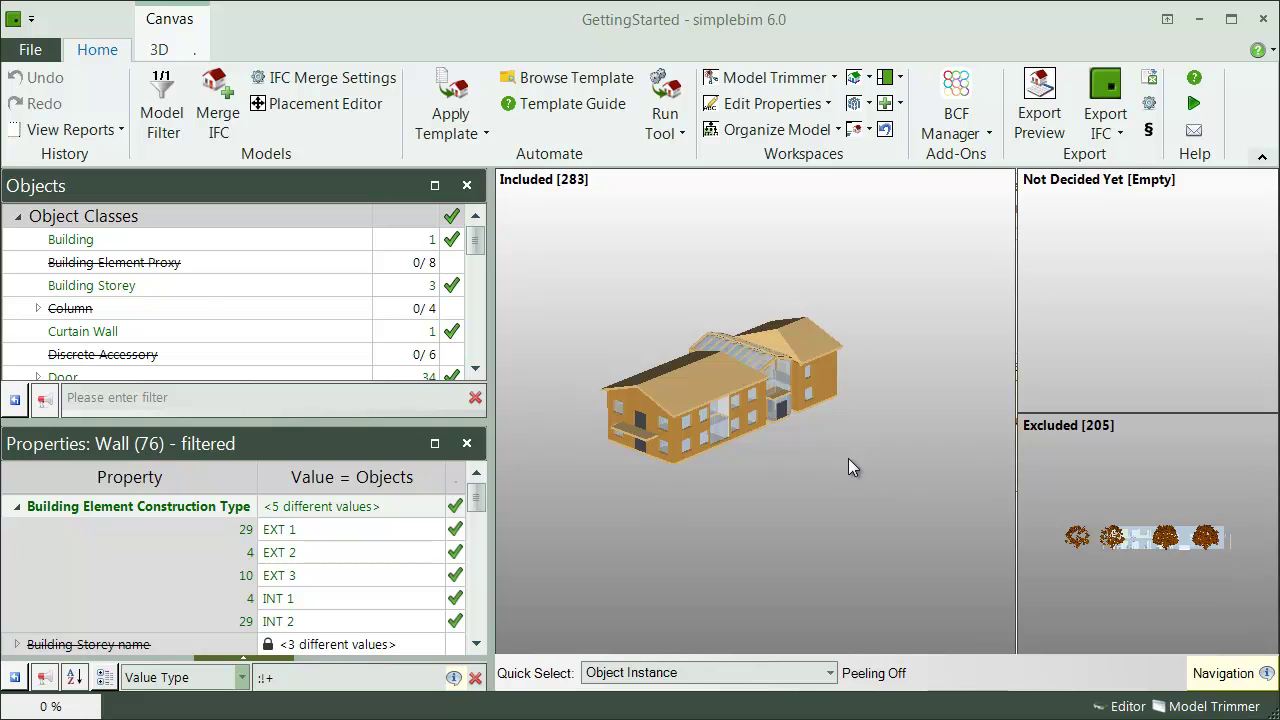
{"action": "left_click", "coordinate": [1122, 88]}
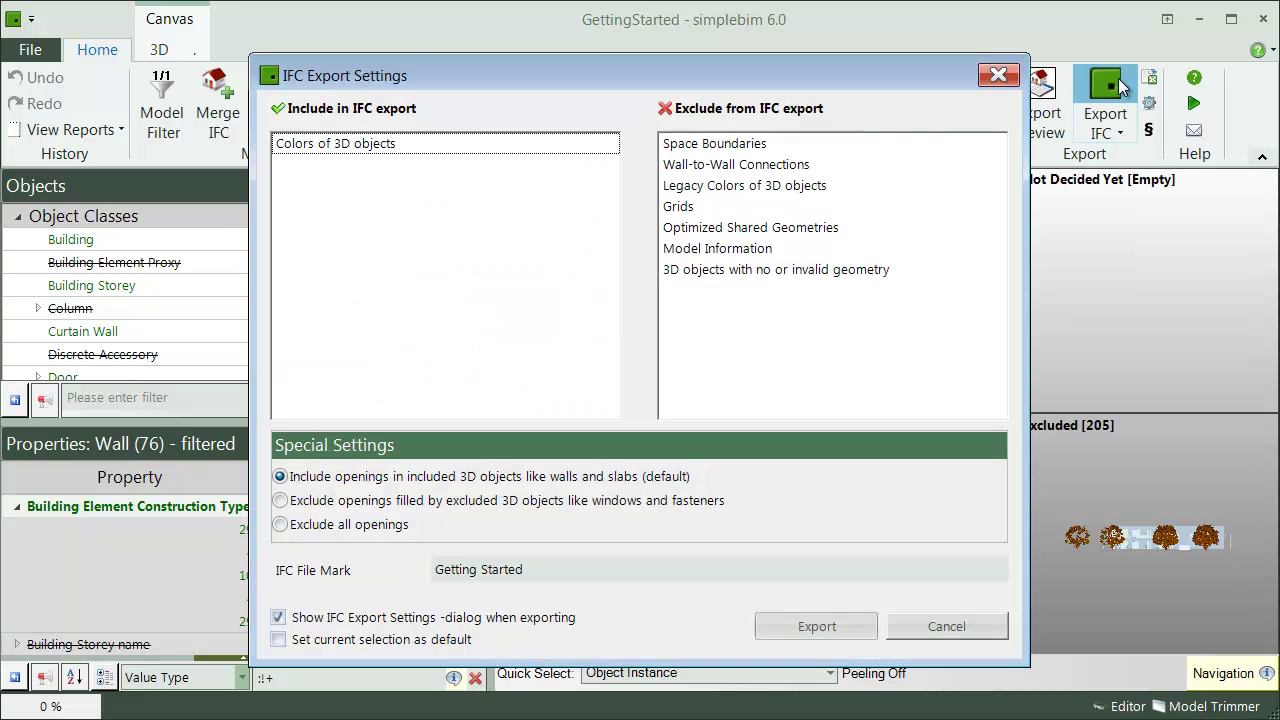
{"action": "left_click", "coordinate": [812, 625]}
{"action": "left_click", "coordinate": [770, 560]}
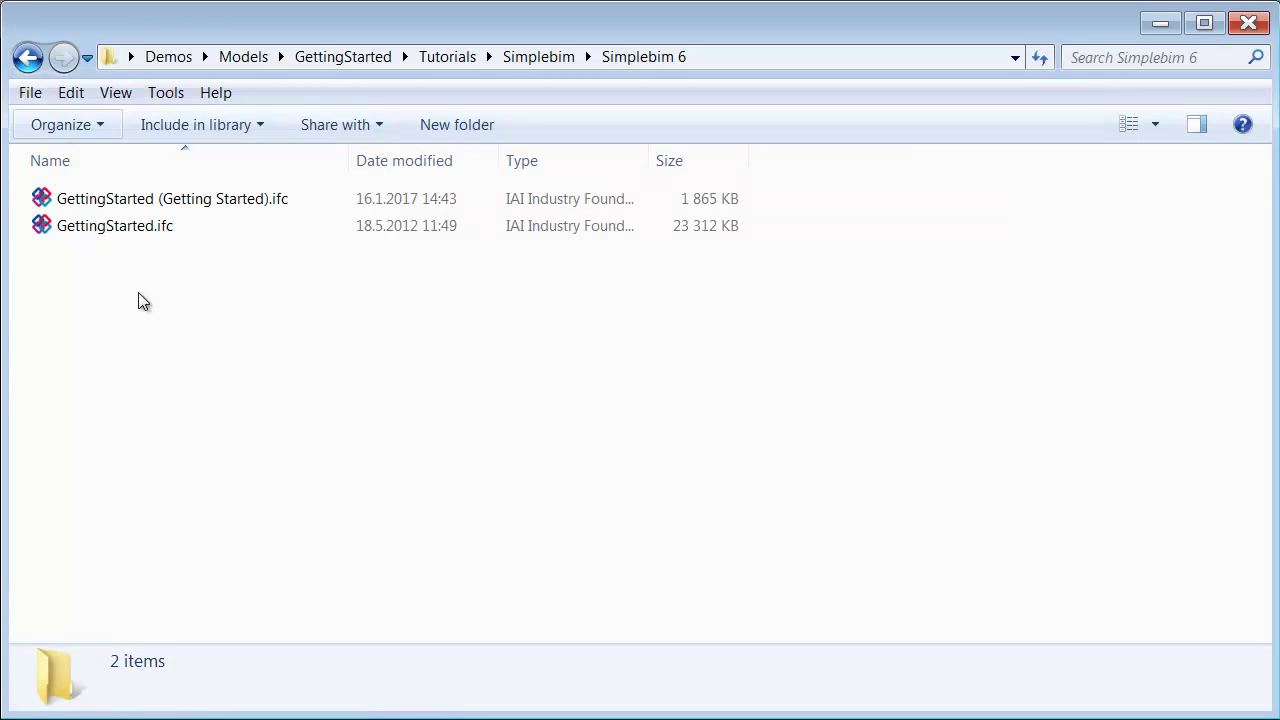
Step: Compare file sizes: original GettingStarted.ifc at 23 312 KB versus exported file at 1 865 KB
{"action": "left_click", "coordinate": [202, 226]}
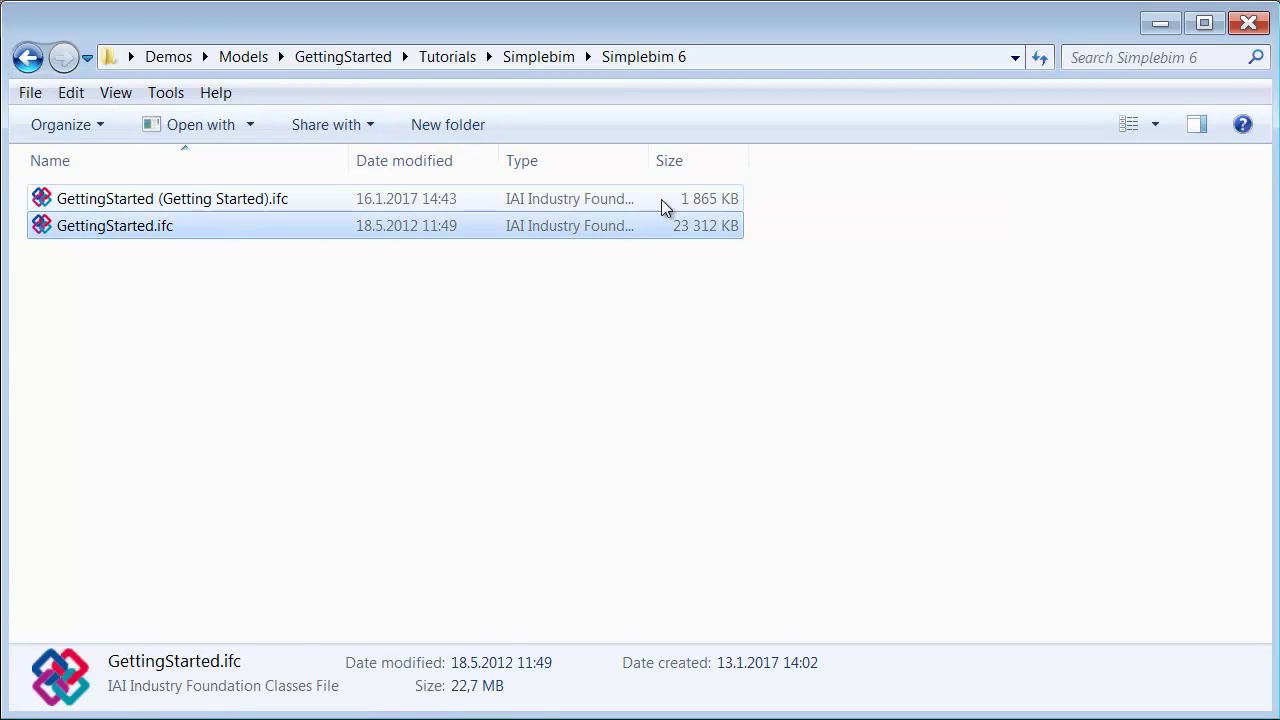
{"action": "left_click", "coordinate": [692, 201]}
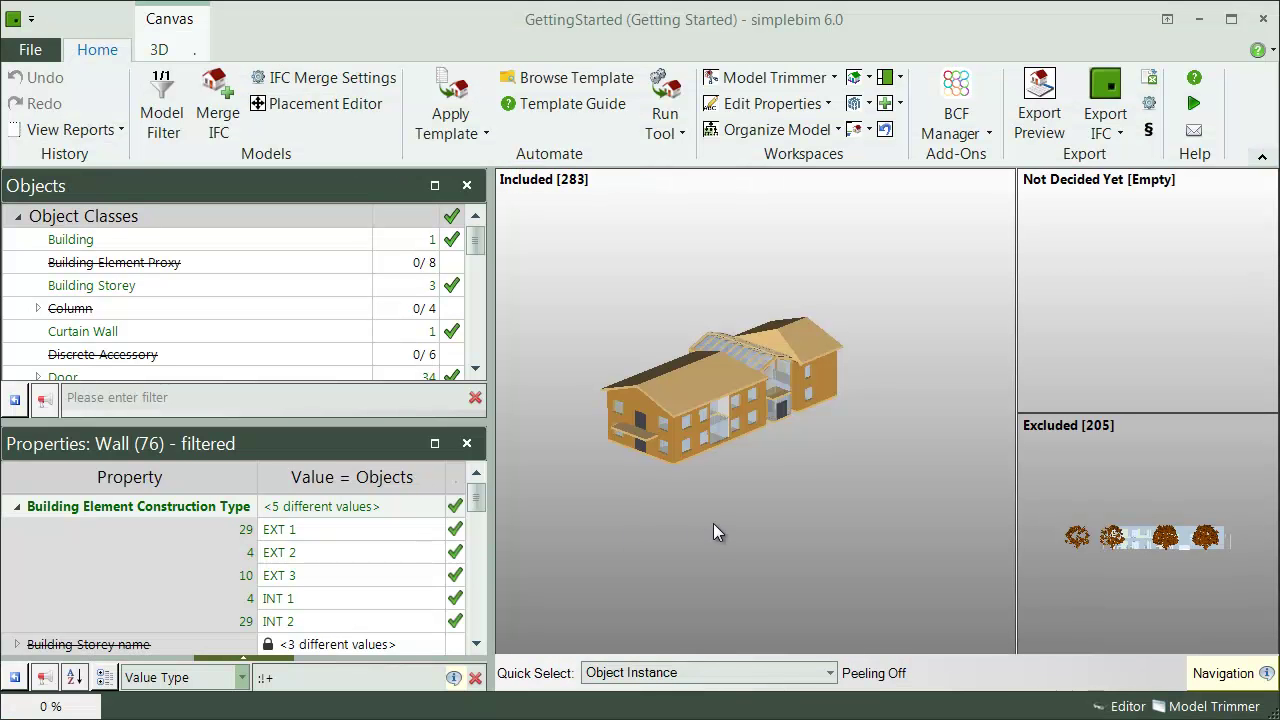
{"action": "middle_click_drag", "start_coordinate": [723, 508], "coordinate": [754, 527]}
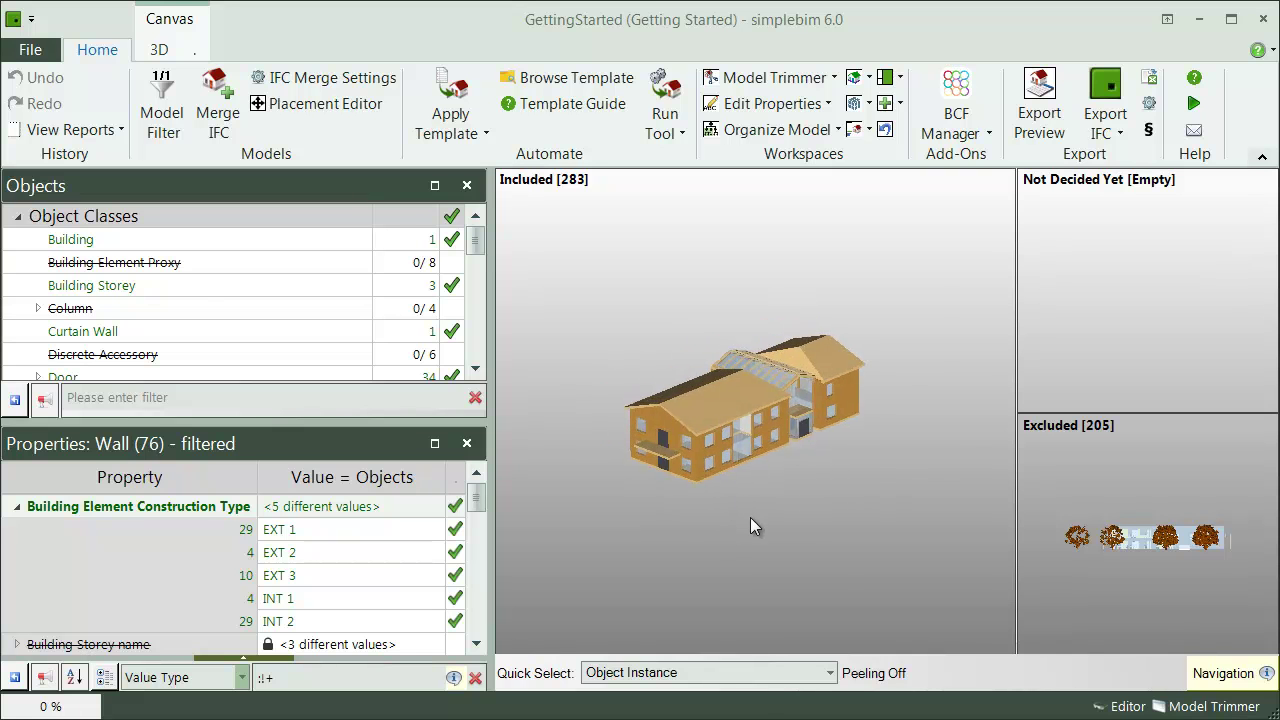
{"action": "scroll", "coordinate": [750, 518], "scroll_direction": "up", "scroll_amount": 5}
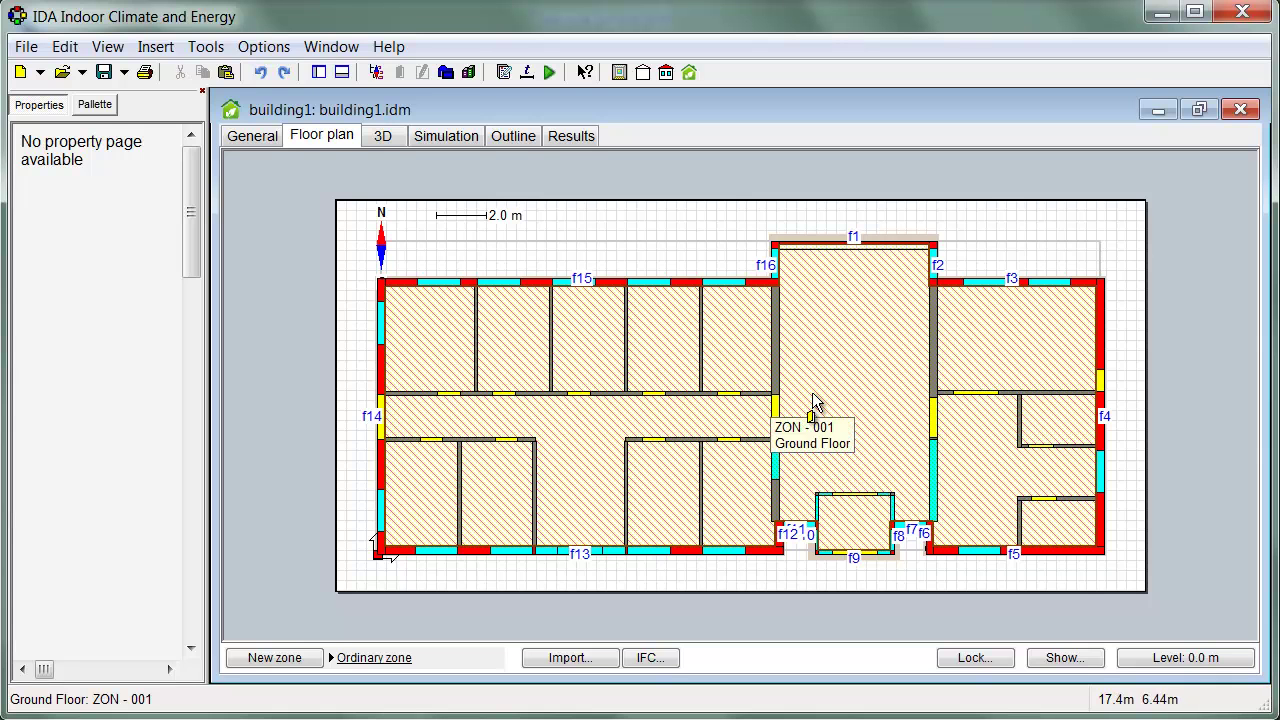
Step: Inspect building1's IFC construction mapping with thickness-named constructions, then cancel
{"action": "left_click", "coordinate": [648, 659]}
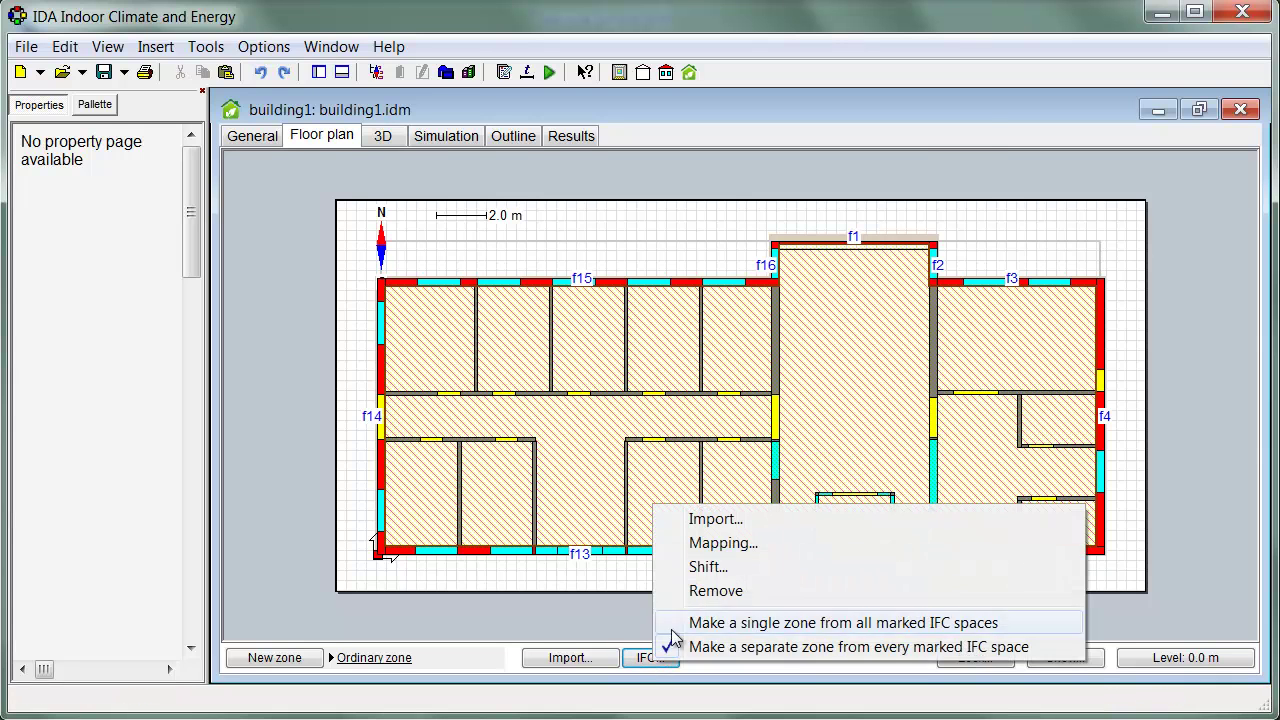
{"action": "left_click", "coordinate": [740, 543]}
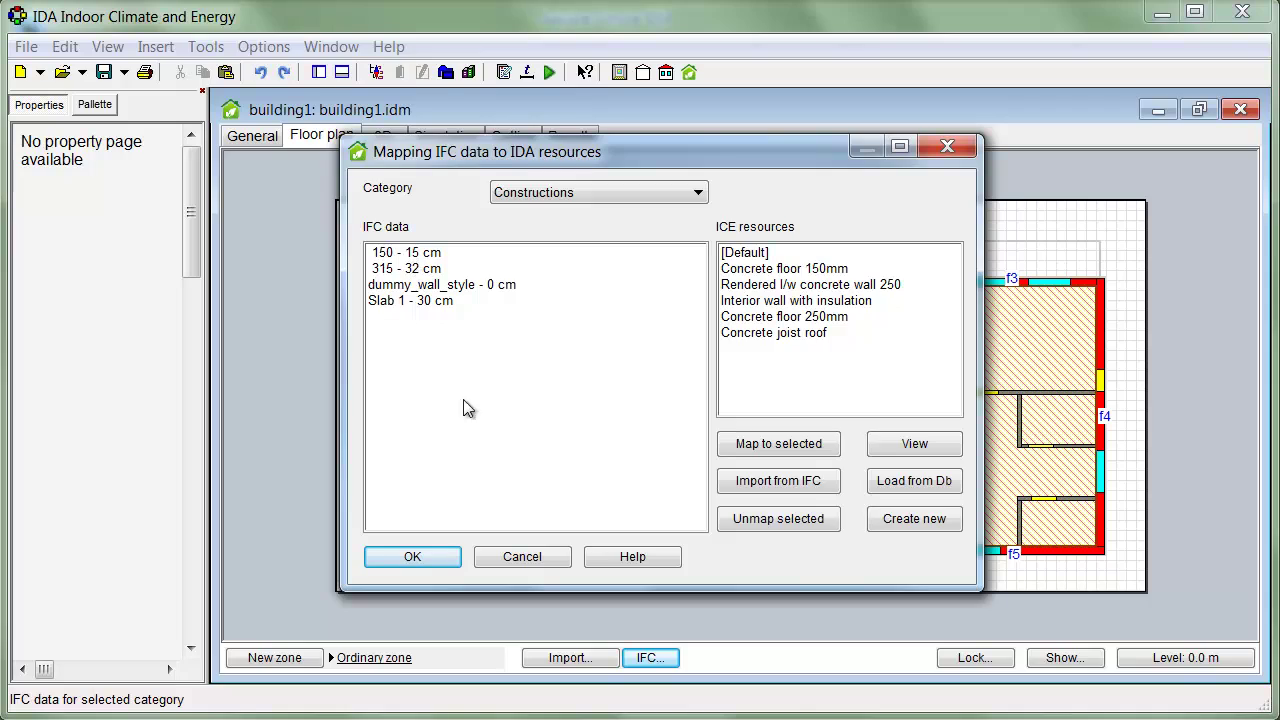
{"action": "left_click", "coordinate": [522, 557]}
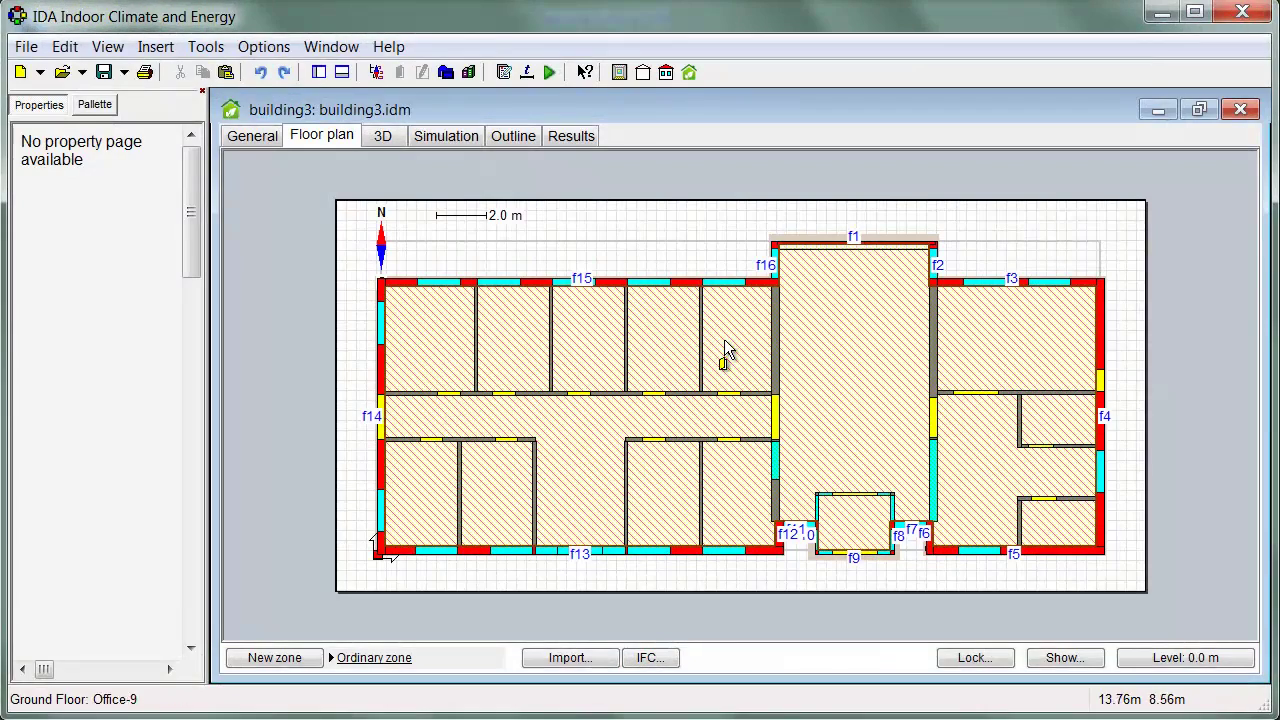
Step: Inspect building3's IFC construction mapping listing EXT 1–3 and INT 1–2, then accept it
{"action": "left_click", "coordinate": [651, 657]}
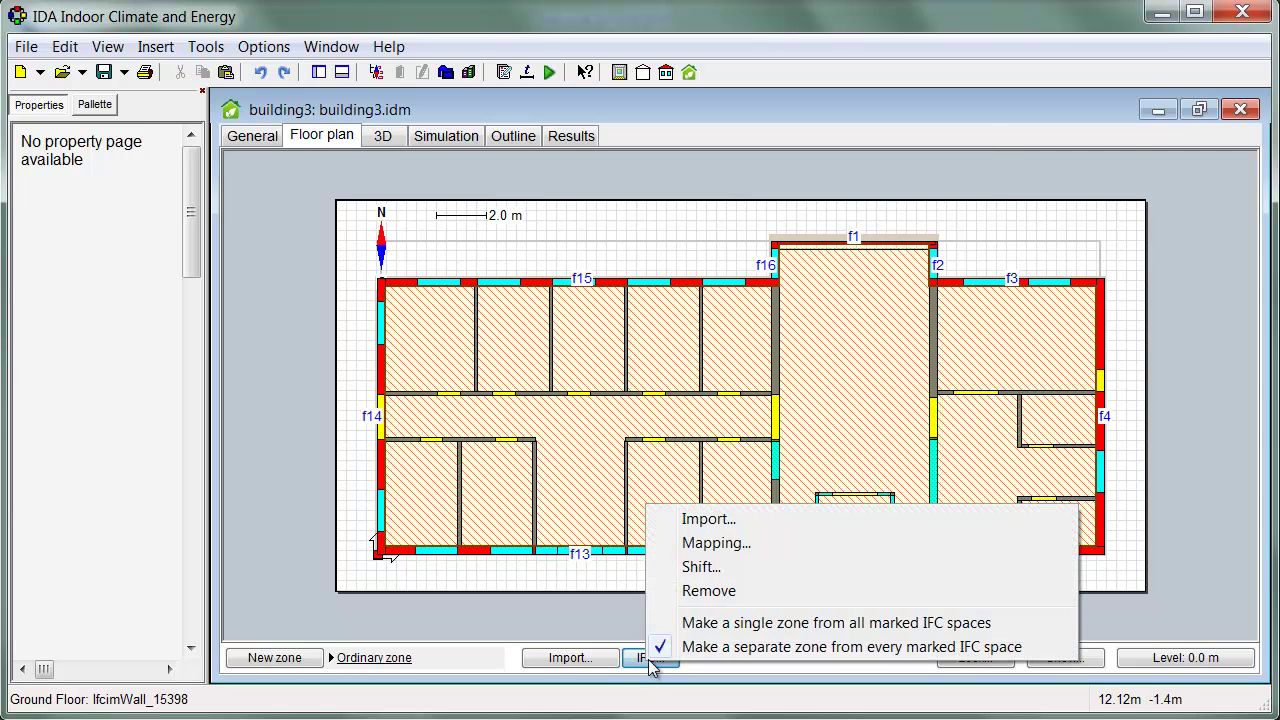
{"action": "left_click", "coordinate": [749, 551]}
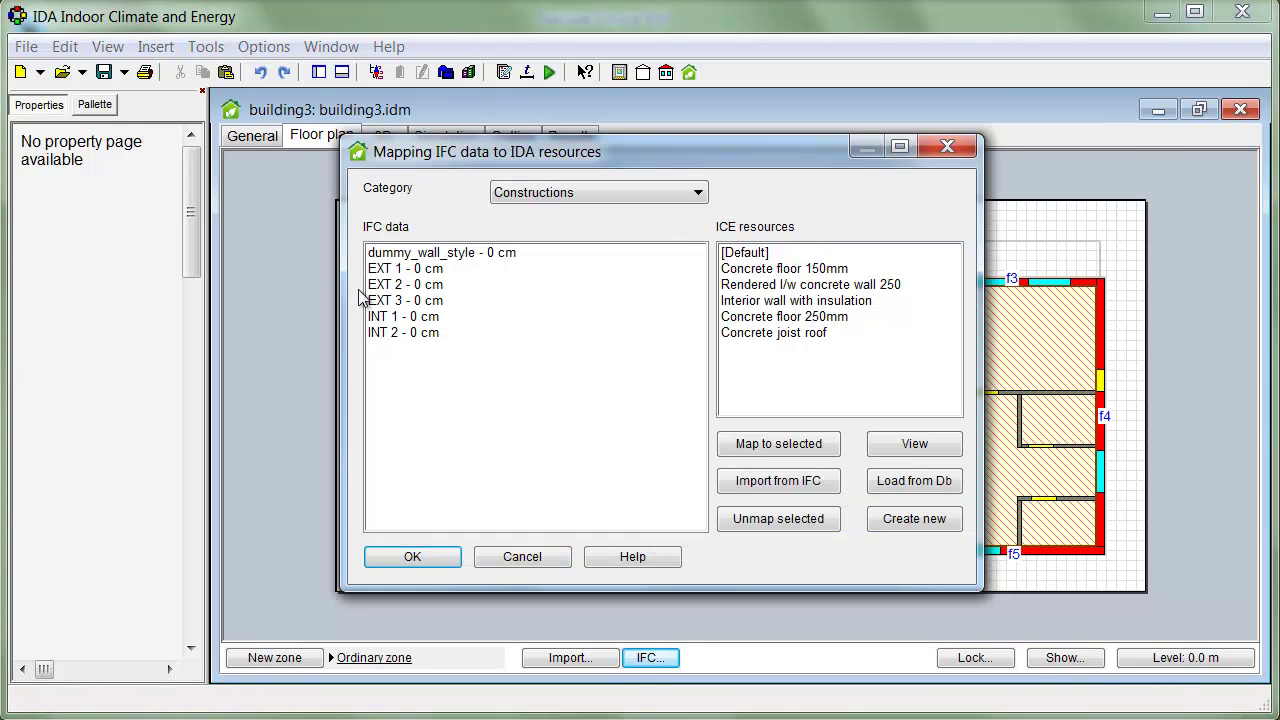
{"action": "left_click", "coordinate": [440, 558]}
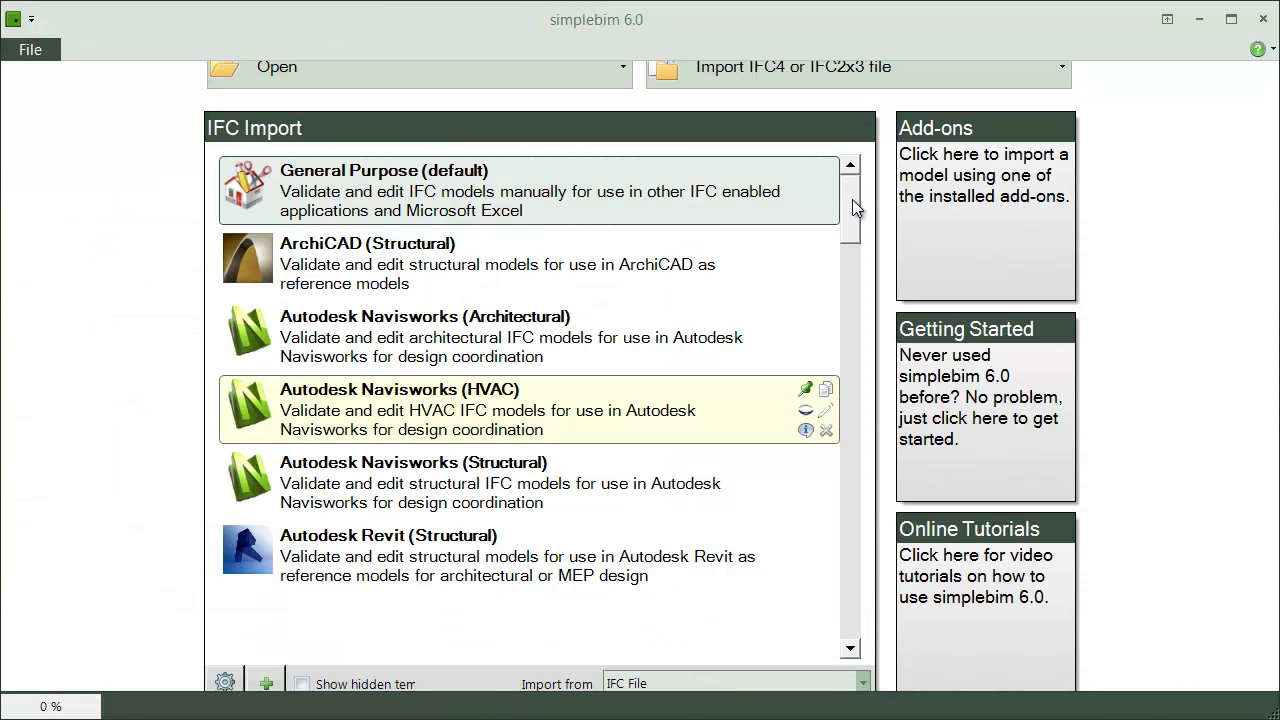
Step: Scroll the IFC Import template list down to Getting Started and Add New Template
{"action": "left_click_drag", "start_coordinate": [852, 200], "coordinate": [838, 614]}
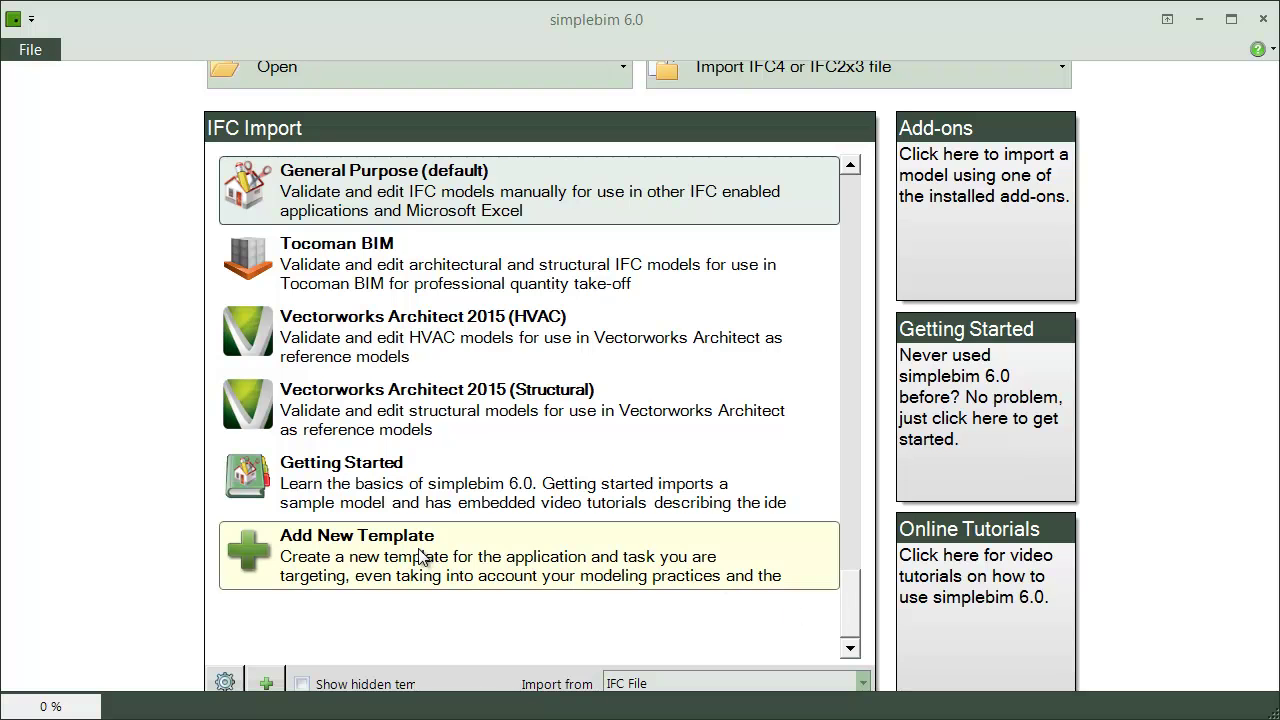